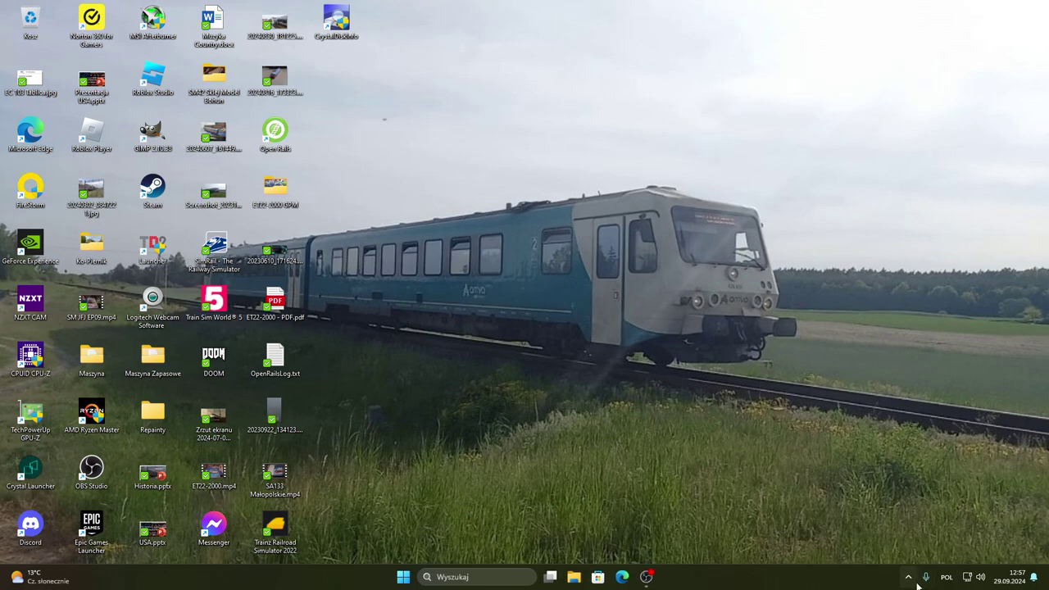
pyautogui.click(911, 578)
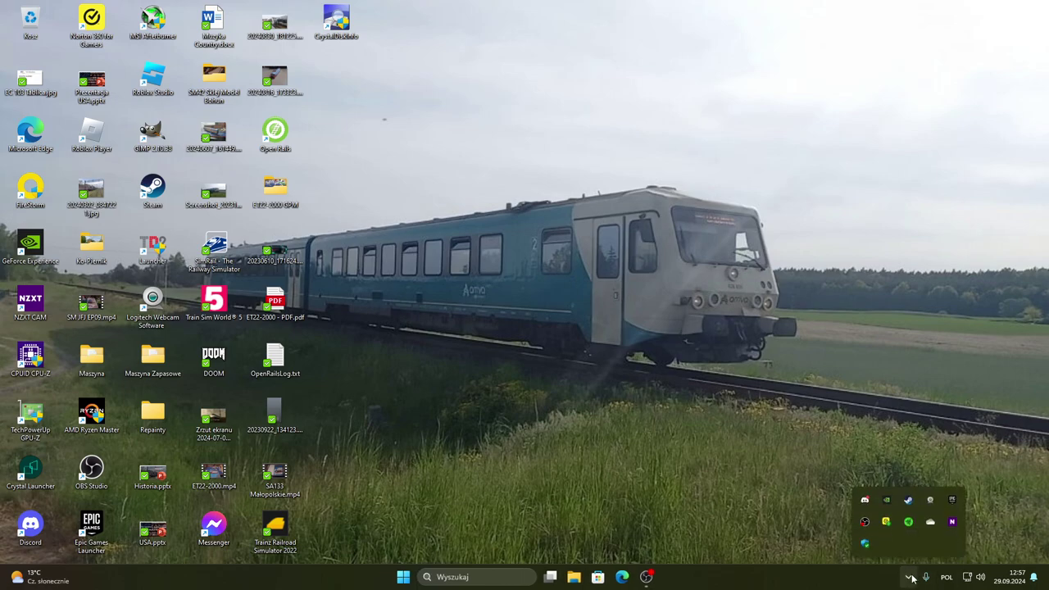
pyautogui.click(859, 552)
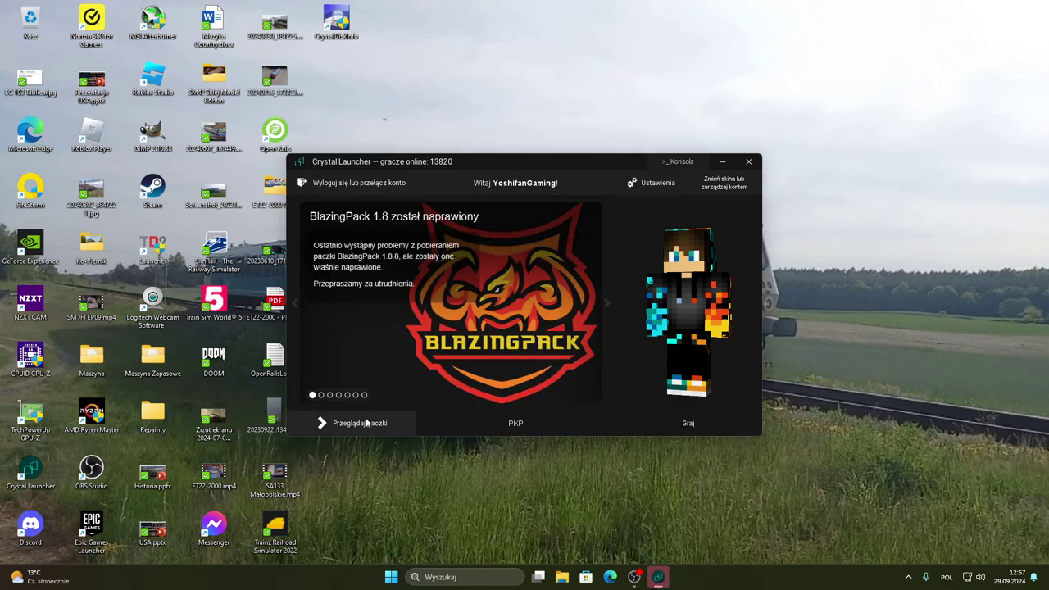
# - Open the launcher's RAM memory settings and leave automatic RAM adjustment by the Java virtual machine switched off
pyautogui.click(366, 423)
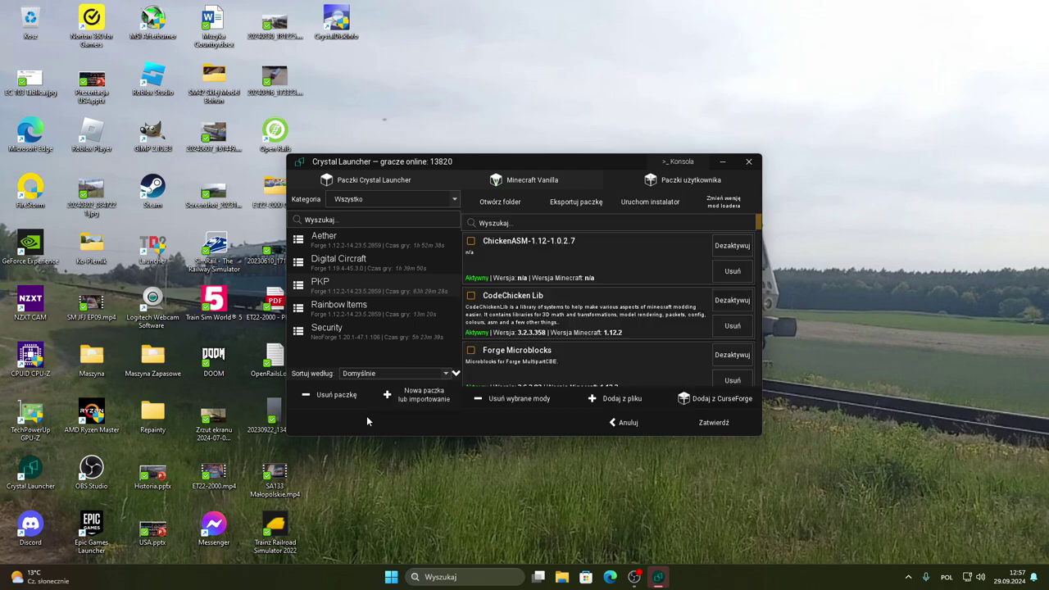
pyautogui.click(628, 423)
pyautogui.click(654, 184)
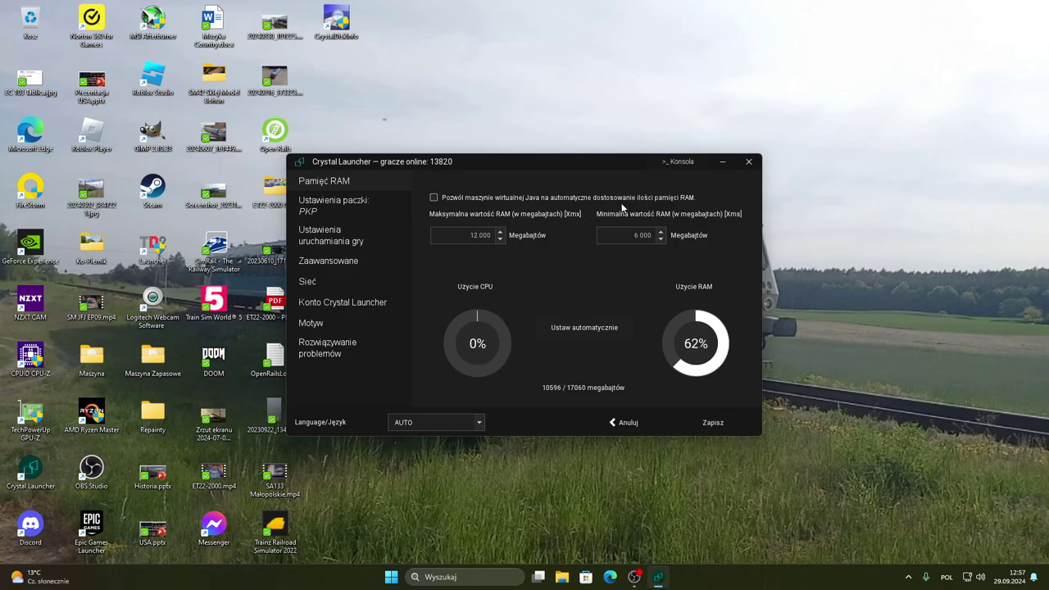
pyautogui.click(636, 199)
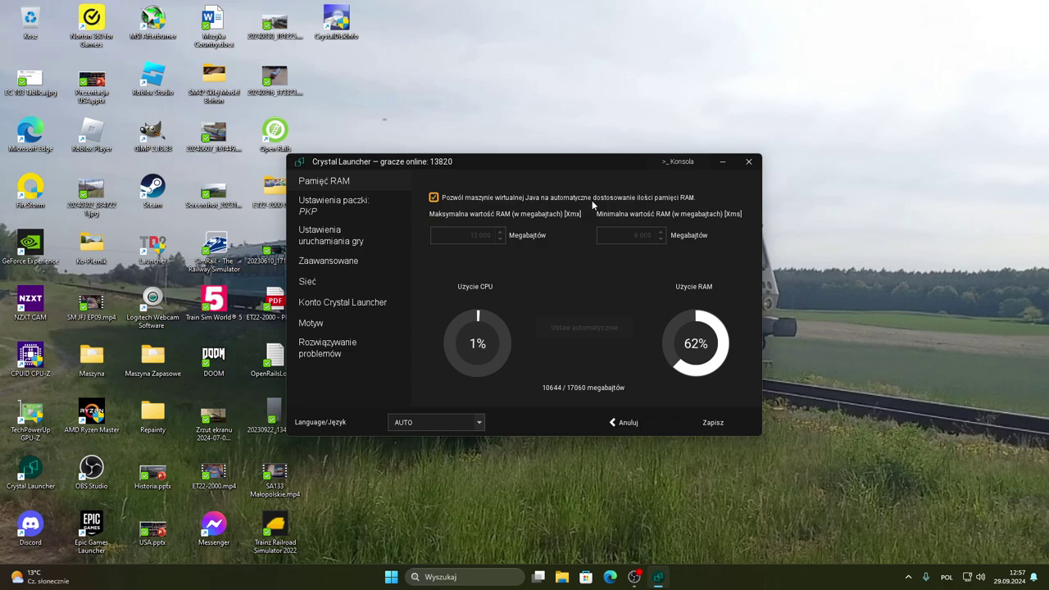
pyautogui.click(631, 198)
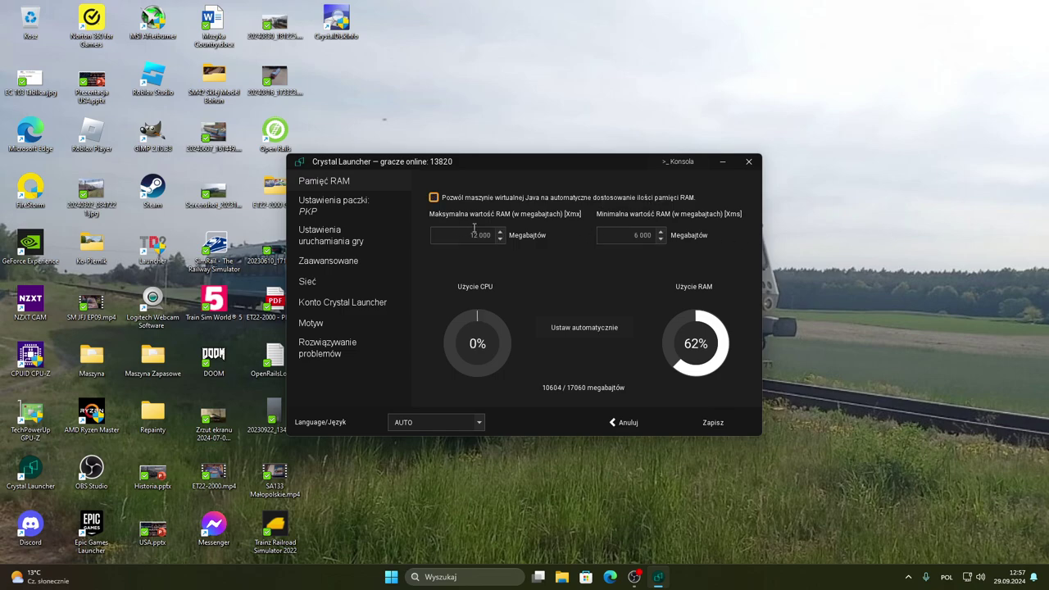
pyautogui.click(476, 576)
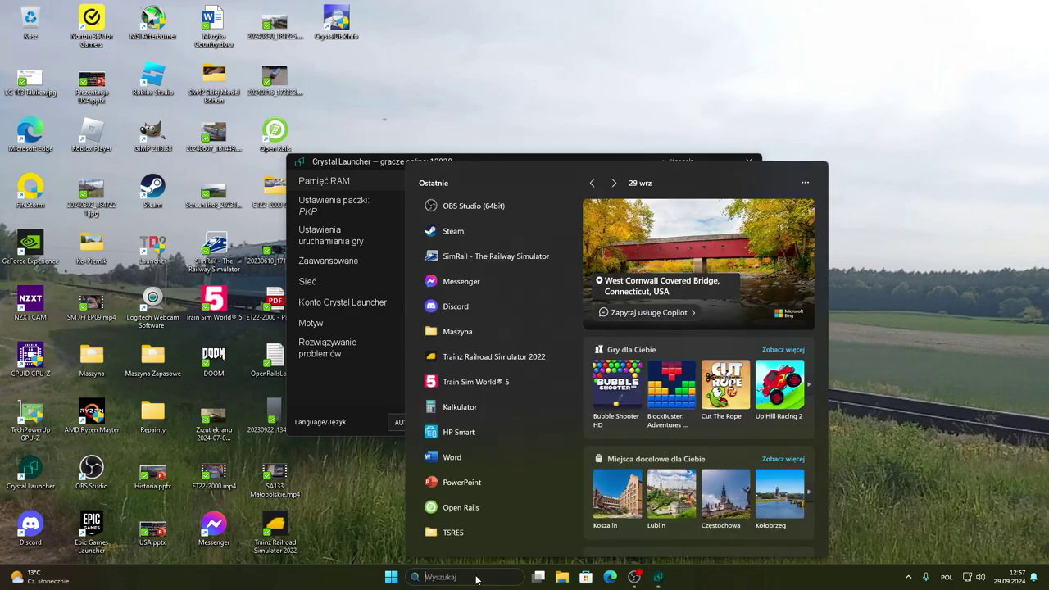
pyautogui.write('ten')
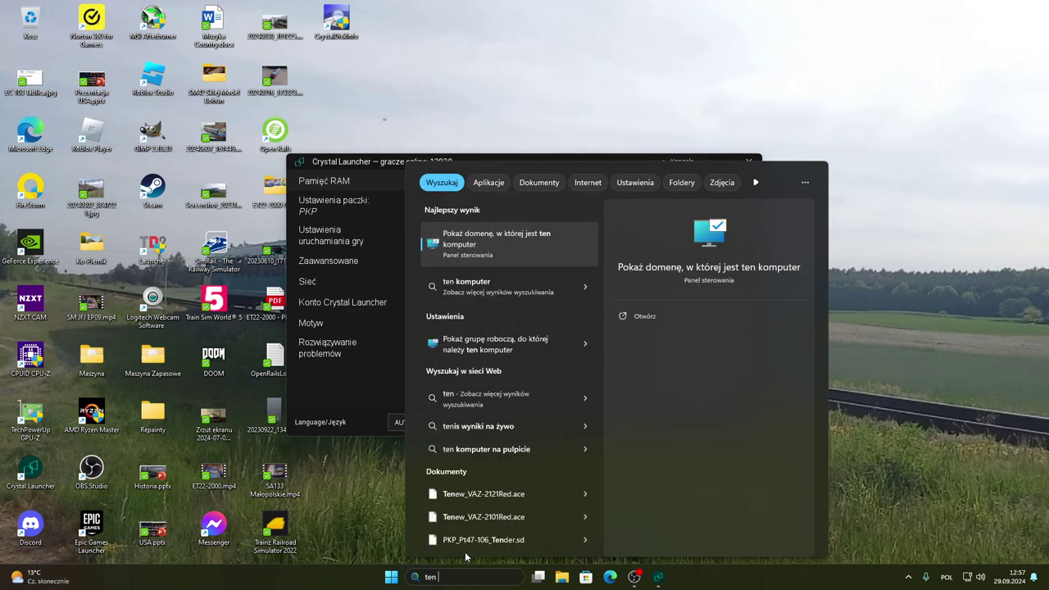
pyautogui.write(' komputer')
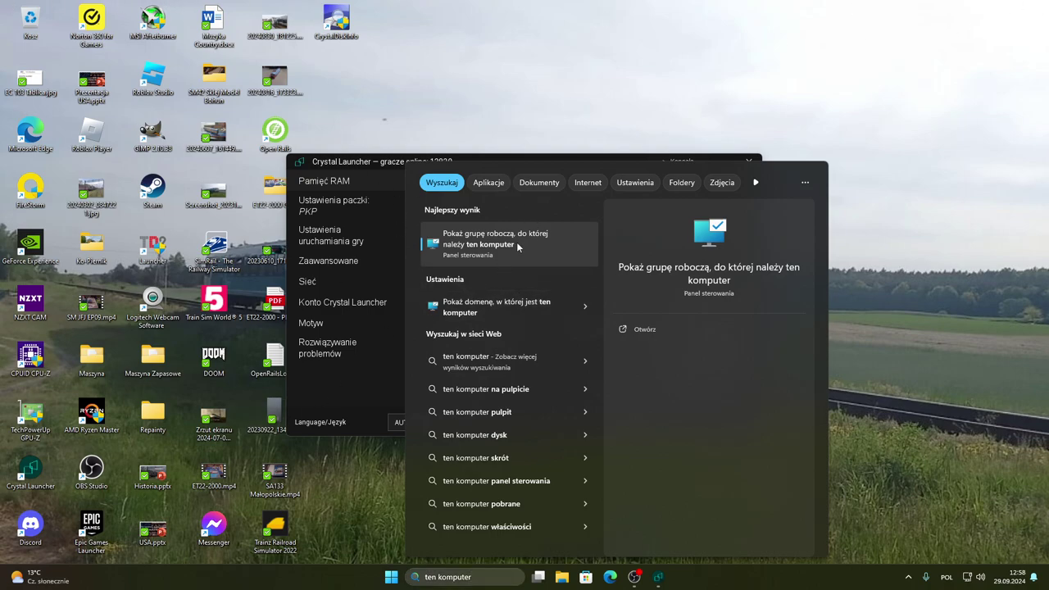
pyautogui.click(885, 401)
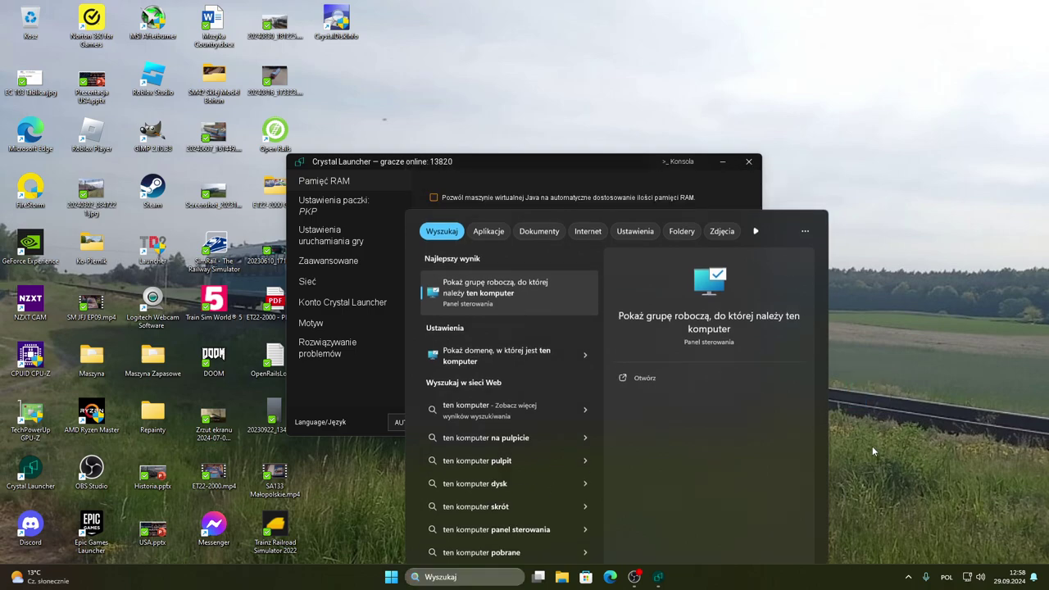
pyautogui.click(424, 578)
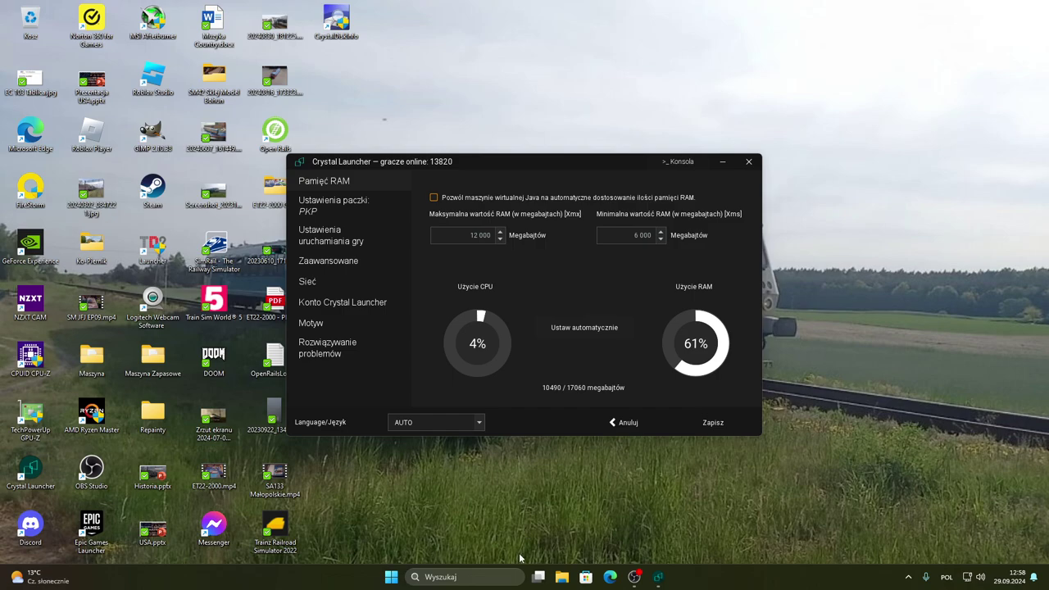
pyautogui.click(967, 444)
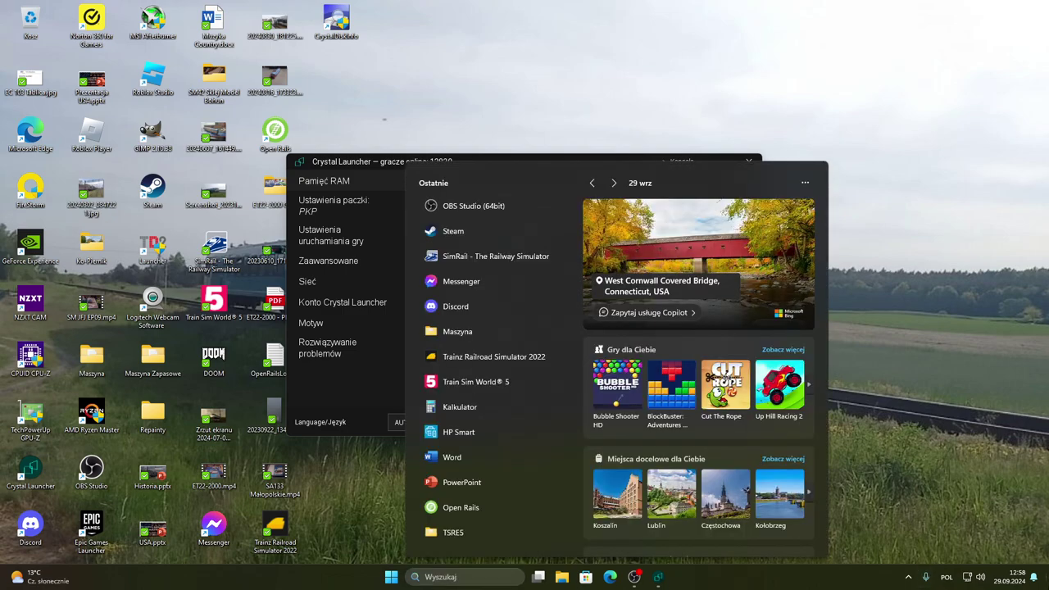
pyautogui.click(503, 571)
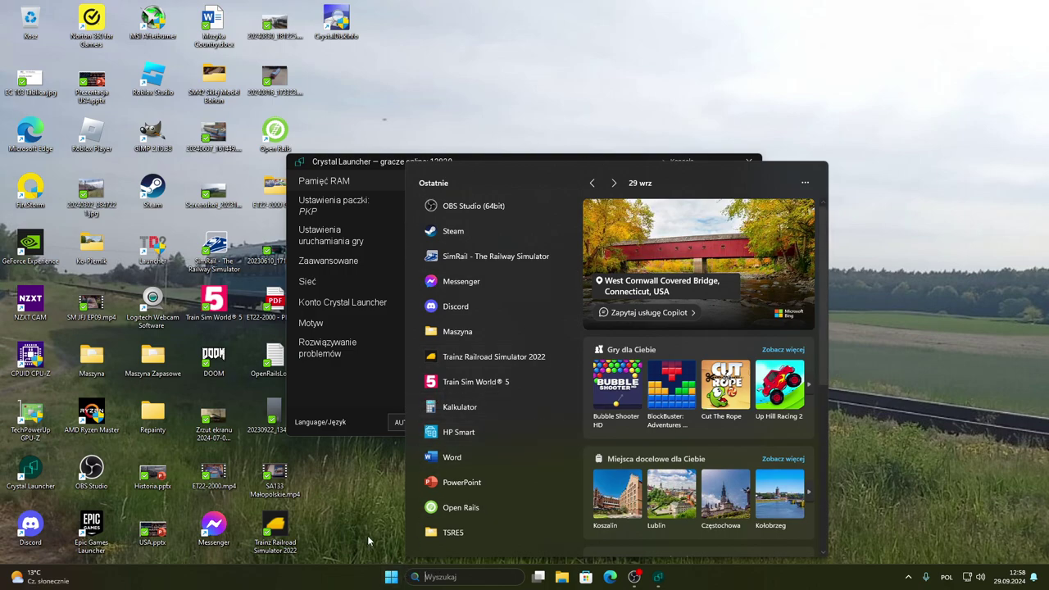
pyautogui.click(463, 577)
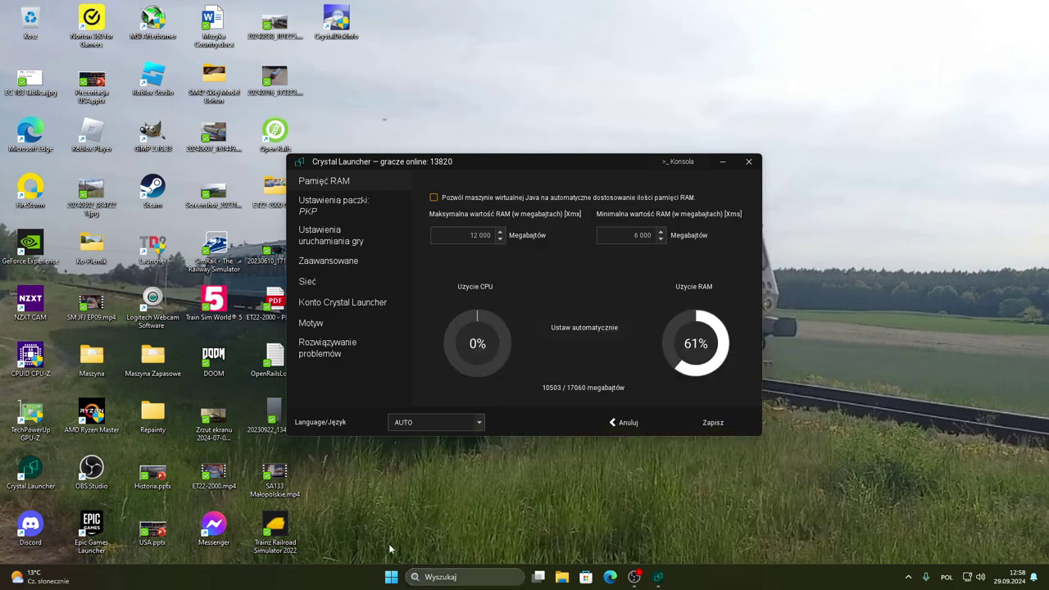
# - Search for "ustawienia", open Windows Settings and show the System information page with the device specifications
pyautogui.click(465, 577)
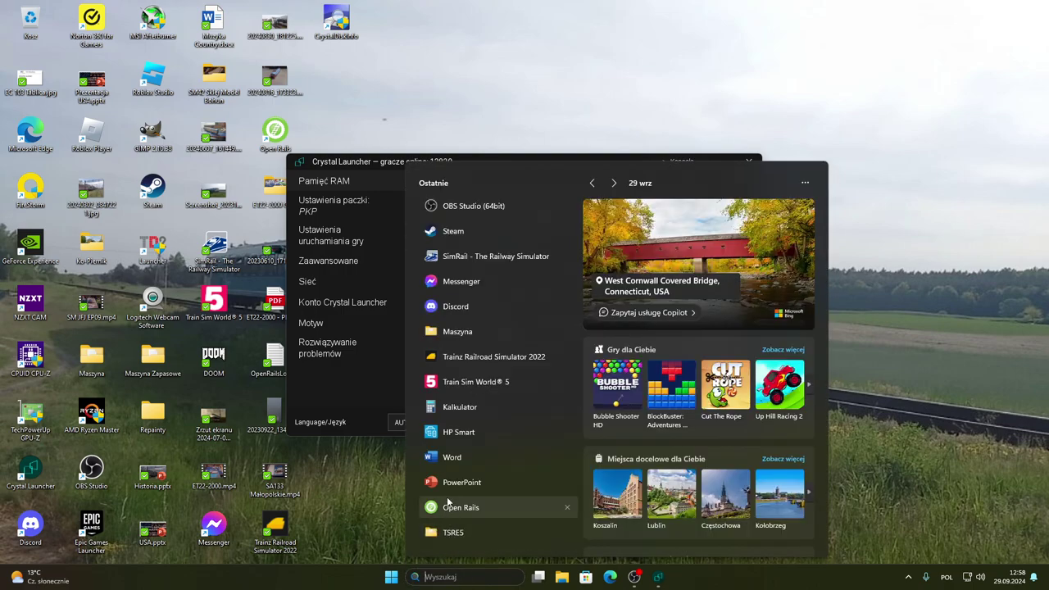
pyautogui.write('ustawienia')
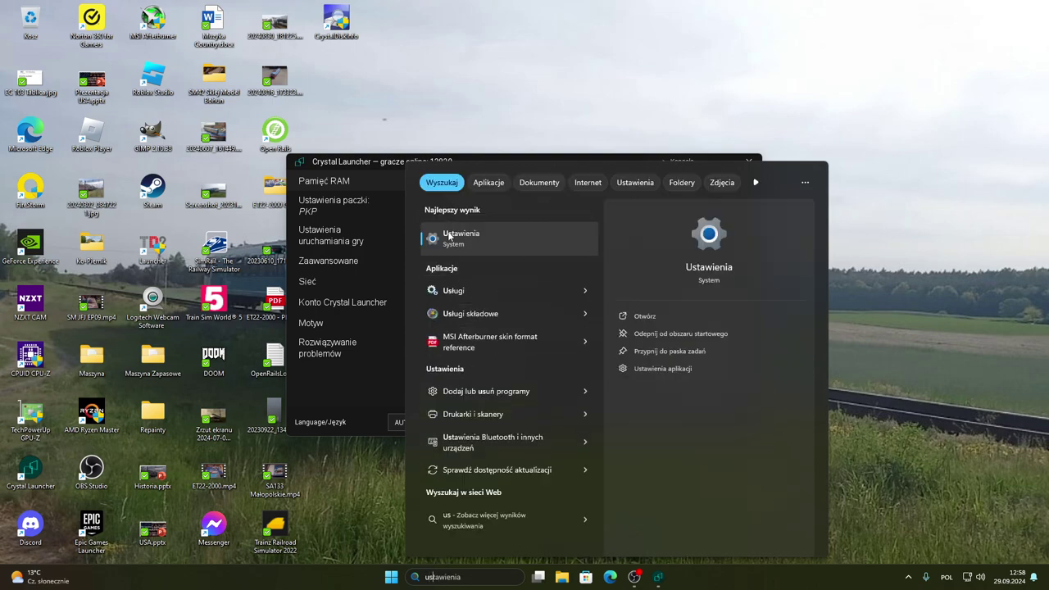
pyautogui.click(447, 231)
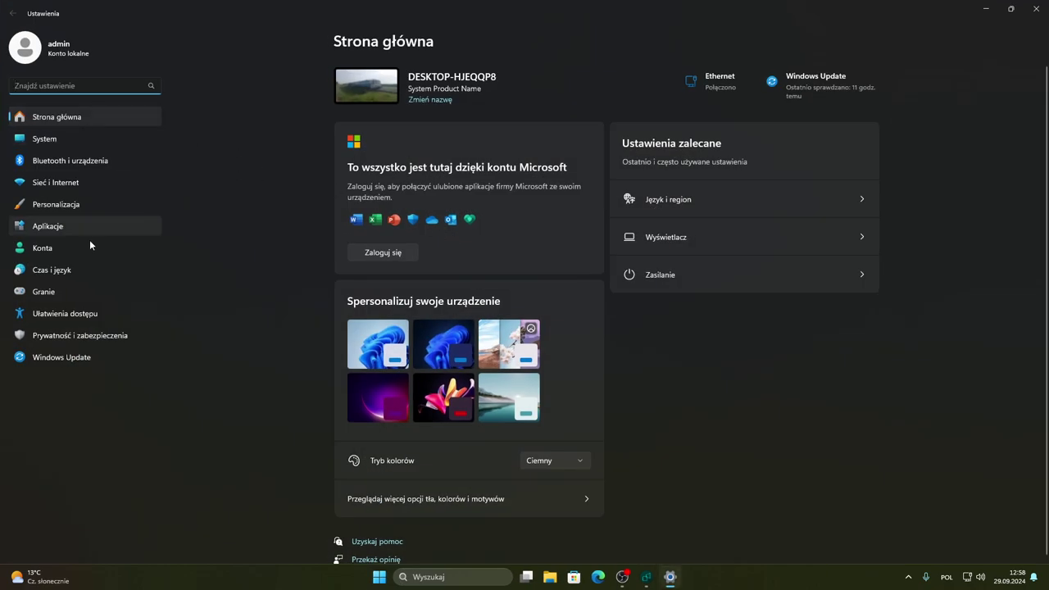
pyautogui.click(74, 139)
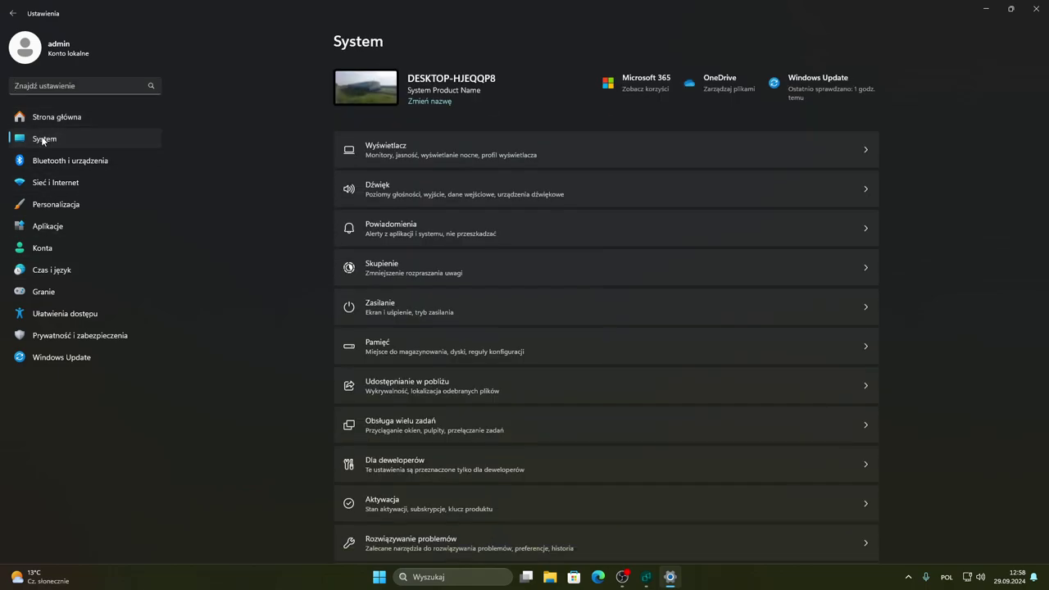
pyautogui.scroll(-5, 483, 160)
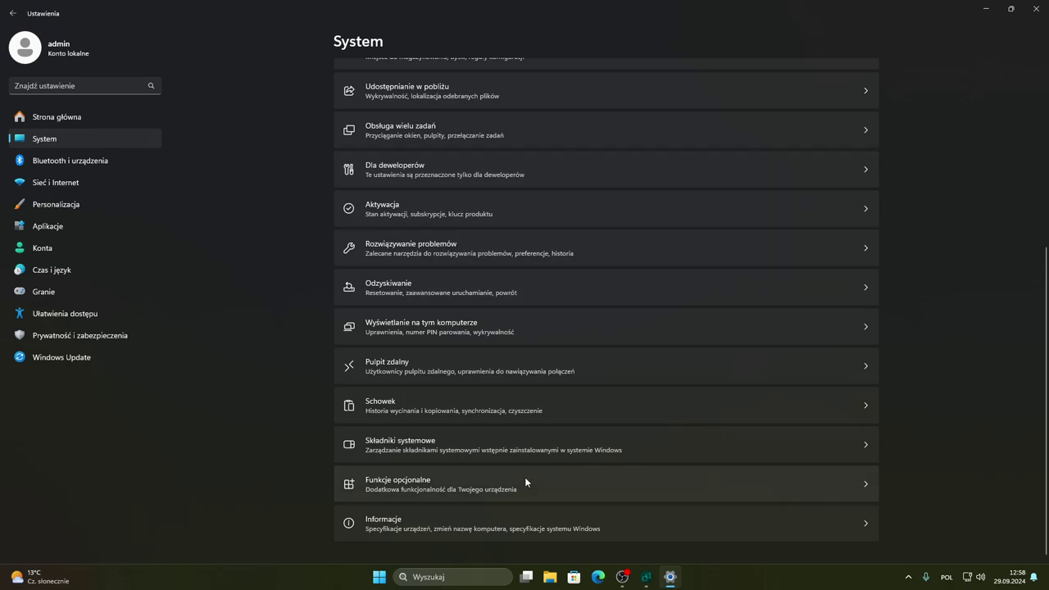
pyautogui.click(491, 523)
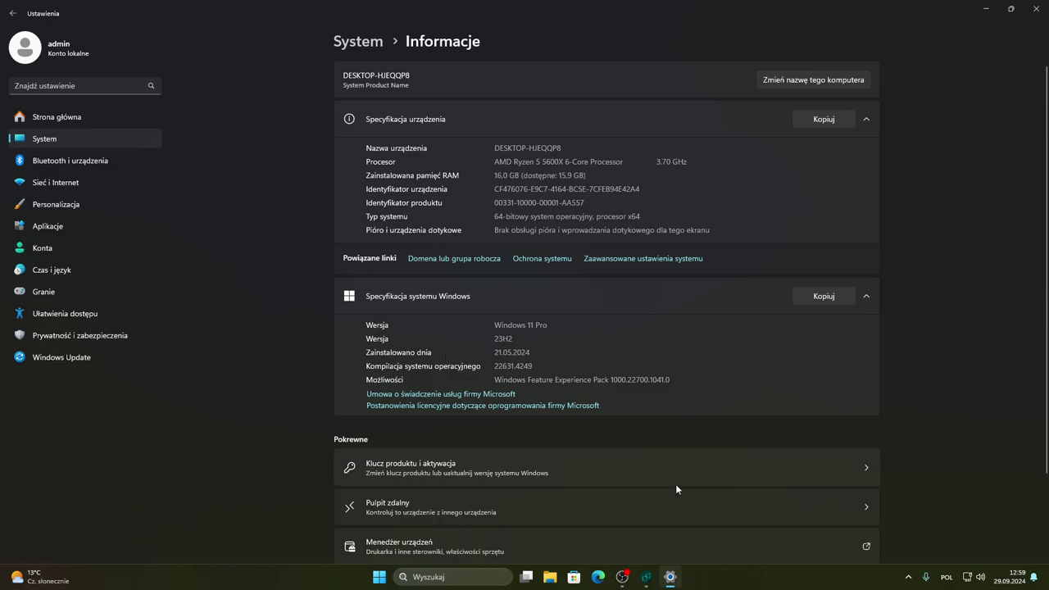
pyautogui.click(621, 578)
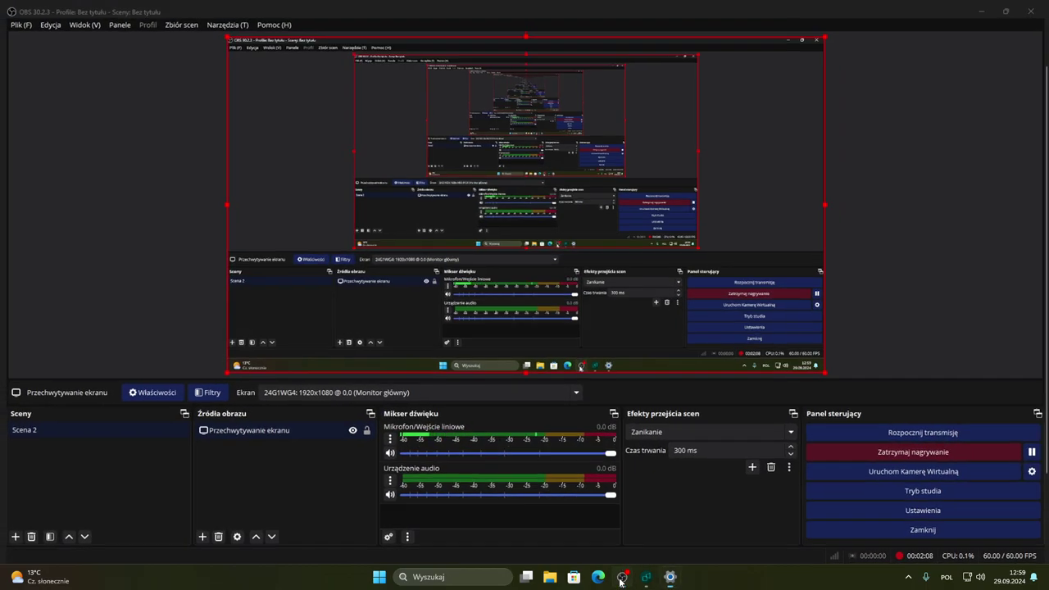
pyautogui.click(621, 578)
pyautogui.click(621, 578)
pyautogui.click(621, 578)
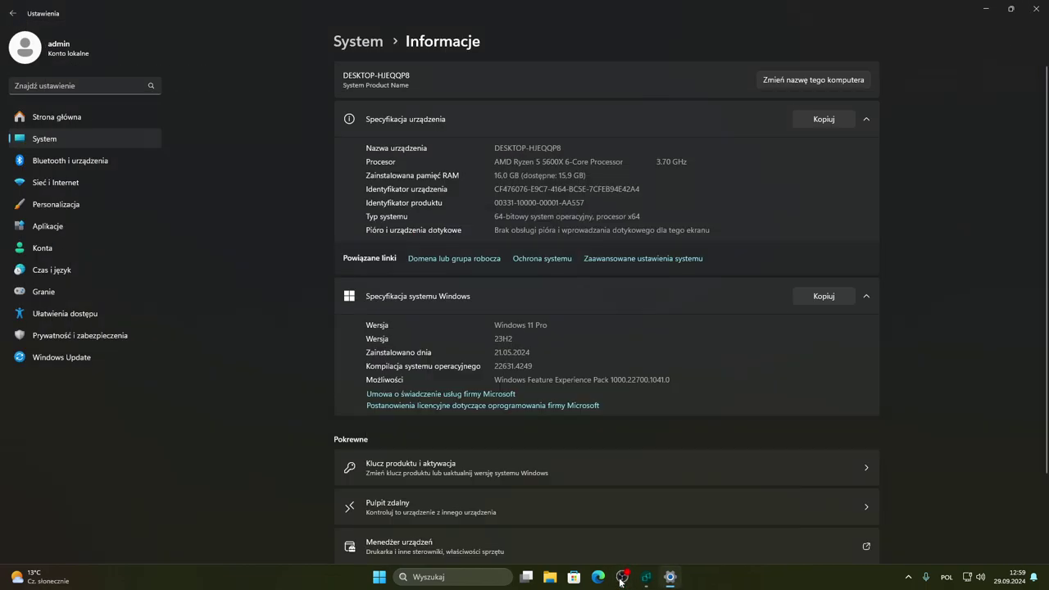
# - Look over the device and Windows specifications, including the installed RAM, and close Windows Settings
pyautogui.scroll(-3, 471, 364)
pyautogui.scroll(2, 432, 508)
pyautogui.click(1031, 8)
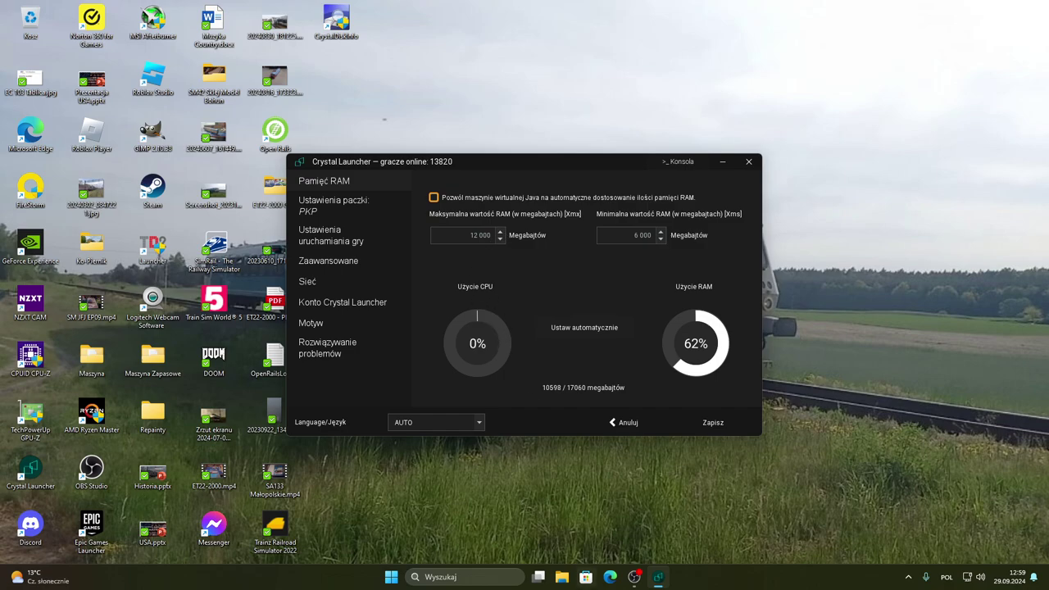
pyautogui.click(500, 239)
pyautogui.click(499, 232)
pyautogui.moveTo(438, 233); pyautogui.dragTo(509, 235)
pyautogui.click(652, 235)
pyautogui.click(633, 579)
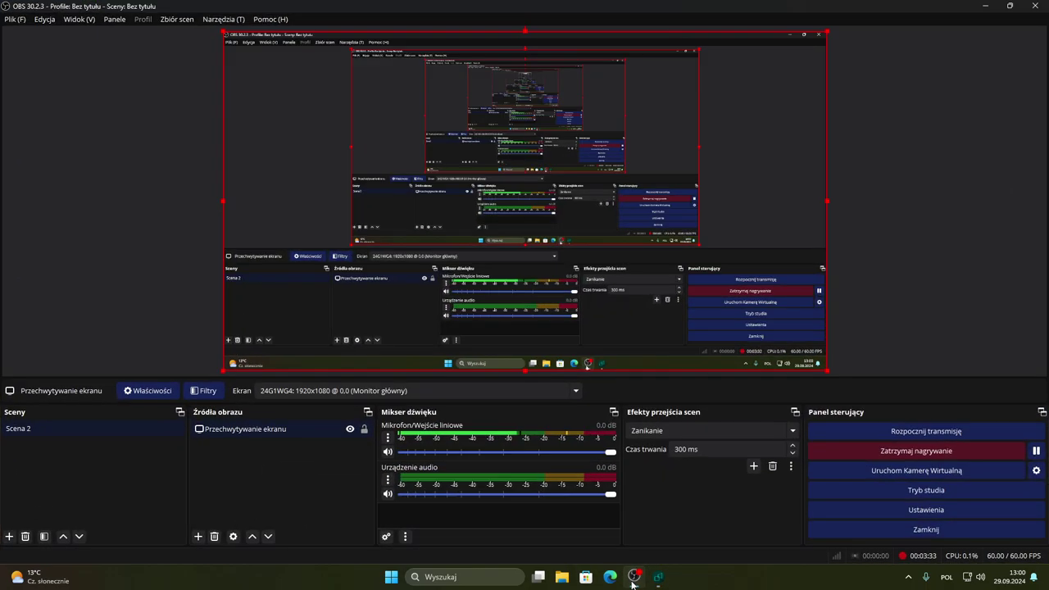
pyautogui.click(633, 578)
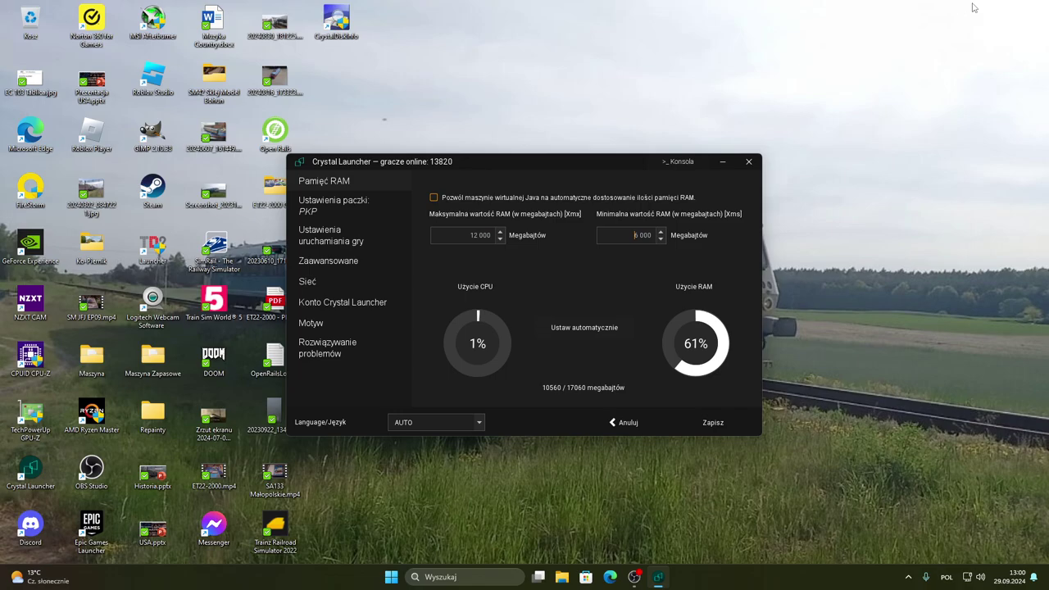
pyautogui.click(641, 581)
pyautogui.click(643, 583)
pyautogui.moveTo(654, 585)
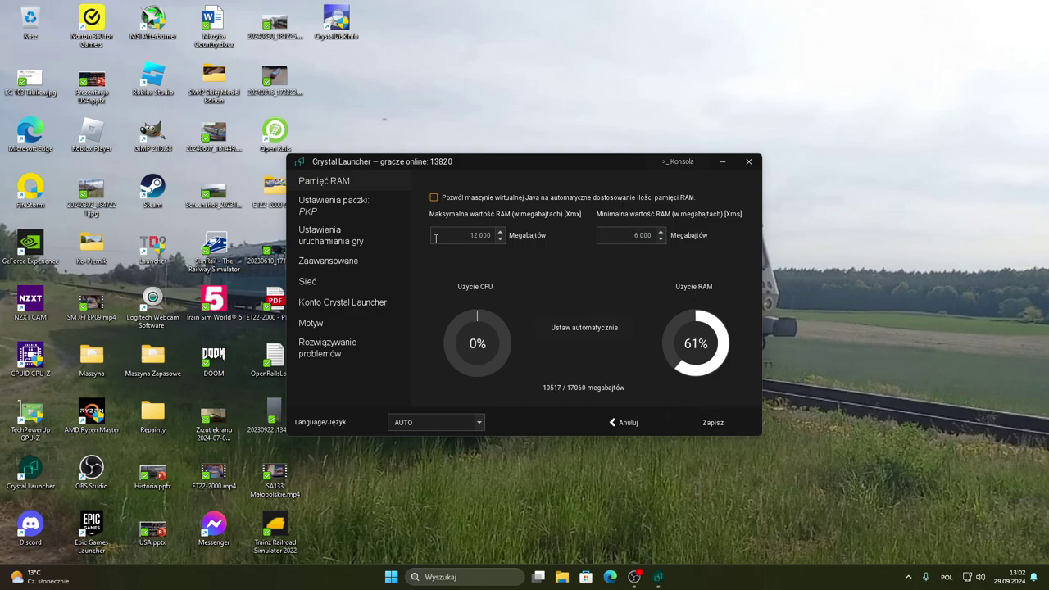
# - Set the launcher's maximum RAM to 8000 MB and the minimum RAM to 4000 MB
pyautogui.click(480, 238)
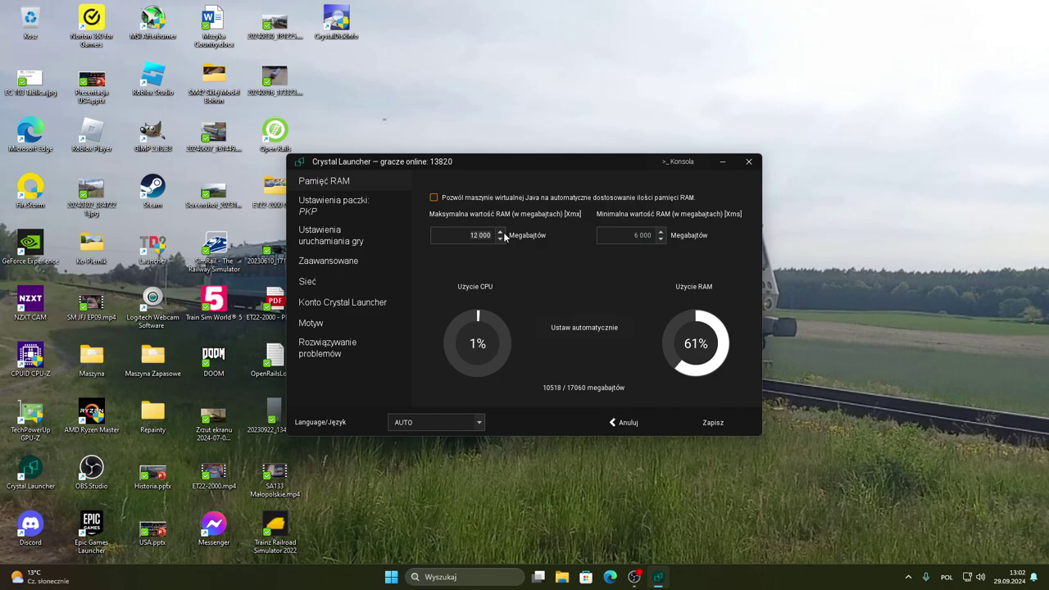
pyautogui.press('BackSpace')
pyautogui.press('BackSpace')
pyautogui.press('BackSpace')
pyautogui.press('BackSpace')
pyautogui.press('BackSpace')
pyautogui.press('BackSpace')
pyautogui.write('8 000')
pyautogui.press('Tab')
pyautogui.press('BackSpace')
pyautogui.write('4000')
# - Set the maximum RAM value (Xmx) to 12000 megabytes
pyautogui.click(491, 237)
pyautogui.press('BackSpace')
pyautogui.press('BackSpace')
pyautogui.press('BackSpace')
pyautogui.press('BackSpace')
pyautogui.write('12000')
pyautogui.press('Return')
# - Set the minimum RAM value (Xms) to 6000 megabytes
pyautogui.click(629, 237)
pyautogui.press('BackSpace')
pyautogui.press('BackSpace')
pyautogui.press('BackSpace')
pyautogui.press('BackSpace')
pyautogui.write('6000')
pyautogui.press('Return')
# - Save the RAM settings and close the launcher
pyautogui.click(727, 424)
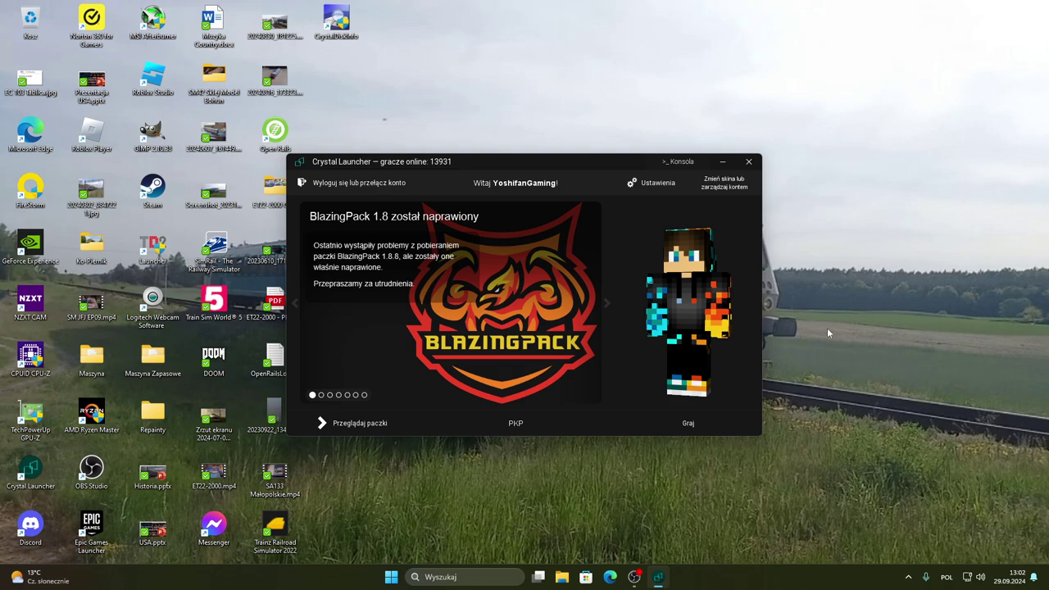
pyautogui.click(754, 163)
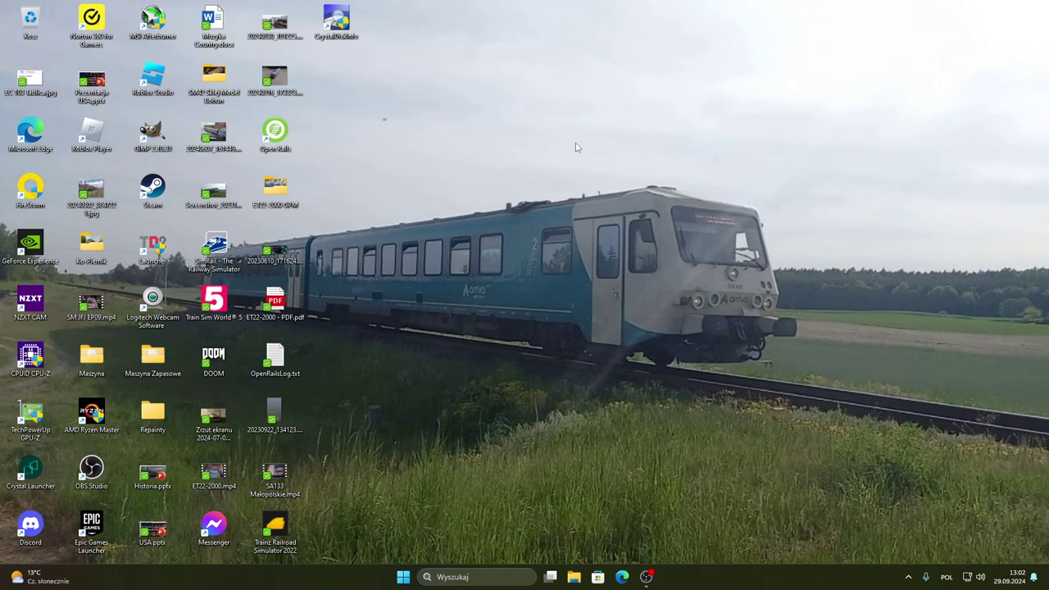
pyautogui.moveTo(580, 138); pyautogui.dragTo(806, 455)
pyautogui.click(645, 576)
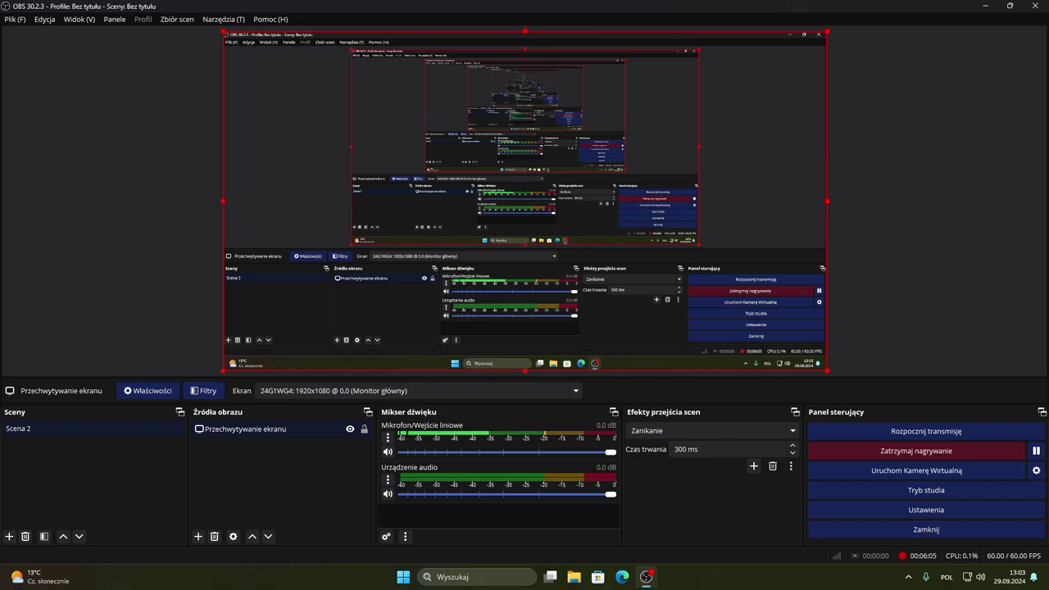
pyautogui.press('super+Down')
pyautogui.press('super+Down')
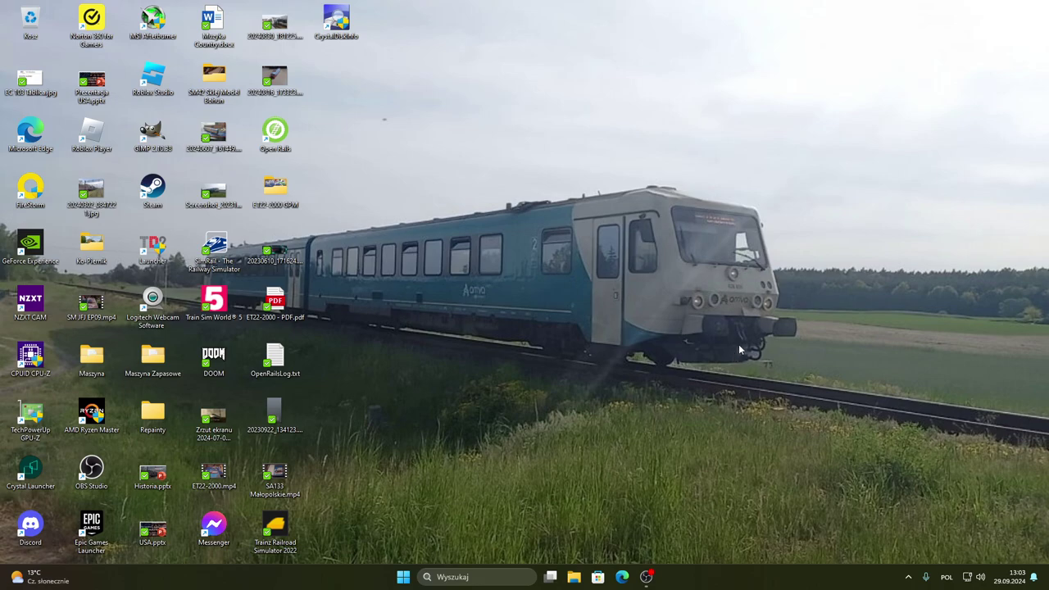
pyautogui.click(645, 577)
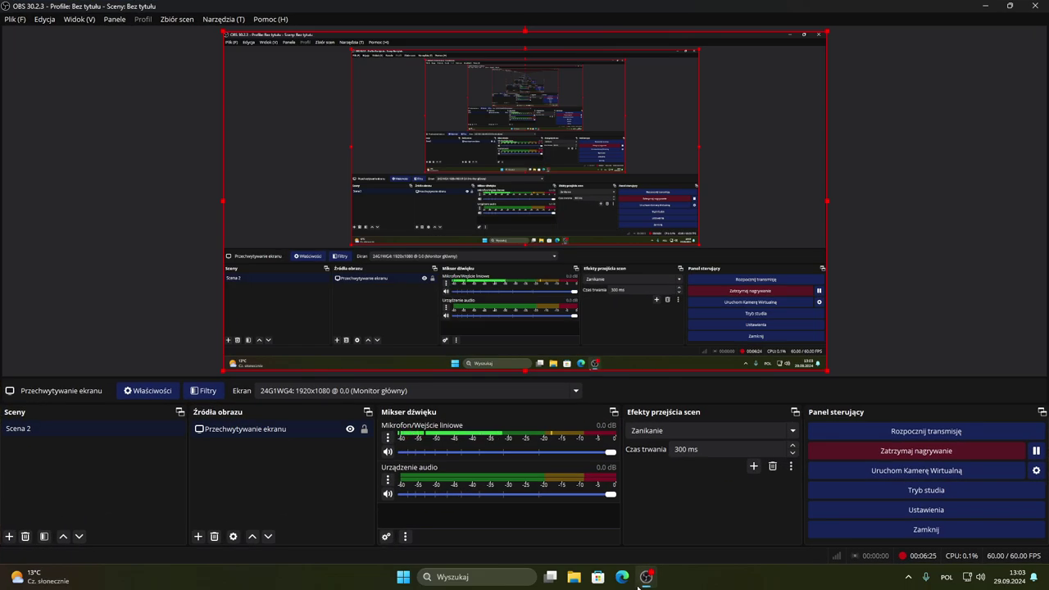
pyautogui.click(646, 577)
pyautogui.click(639, 586)
pyautogui.click(638, 585)
pyautogui.click(639, 585)
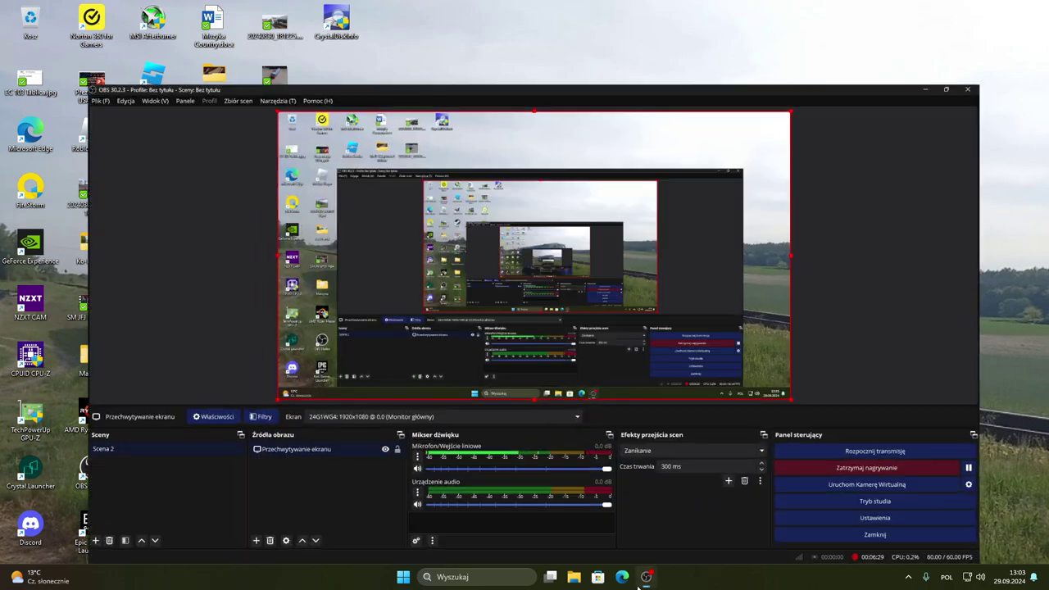